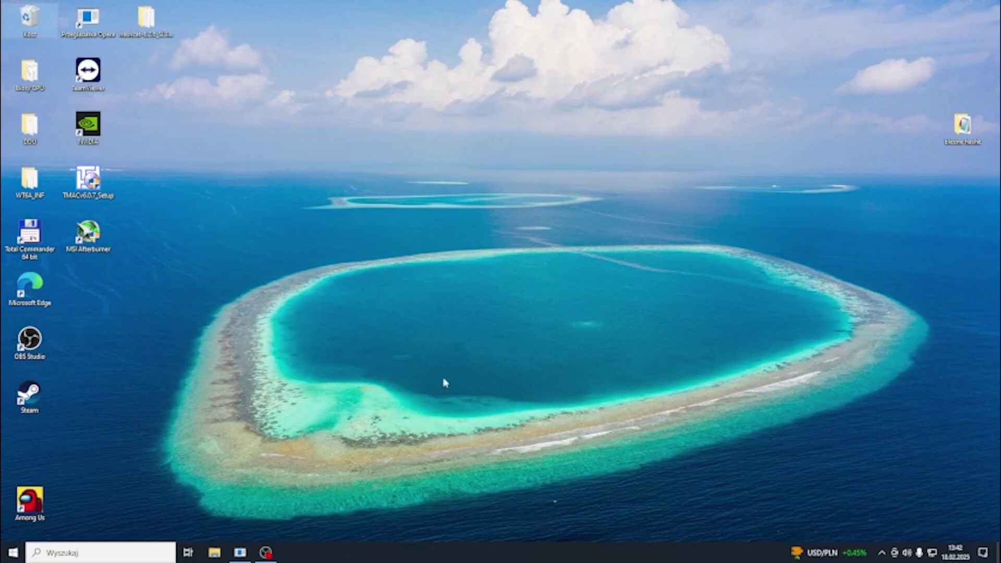
Step: Open 'Panel sterowania NVIDIA' from the desktop's right-click menu
right_click(462, 291)
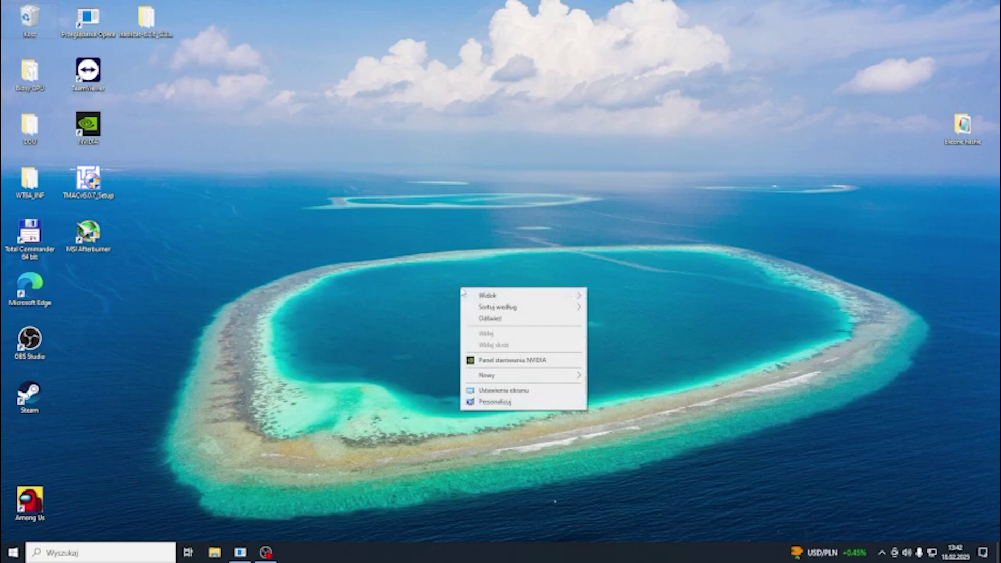
click(512, 360)
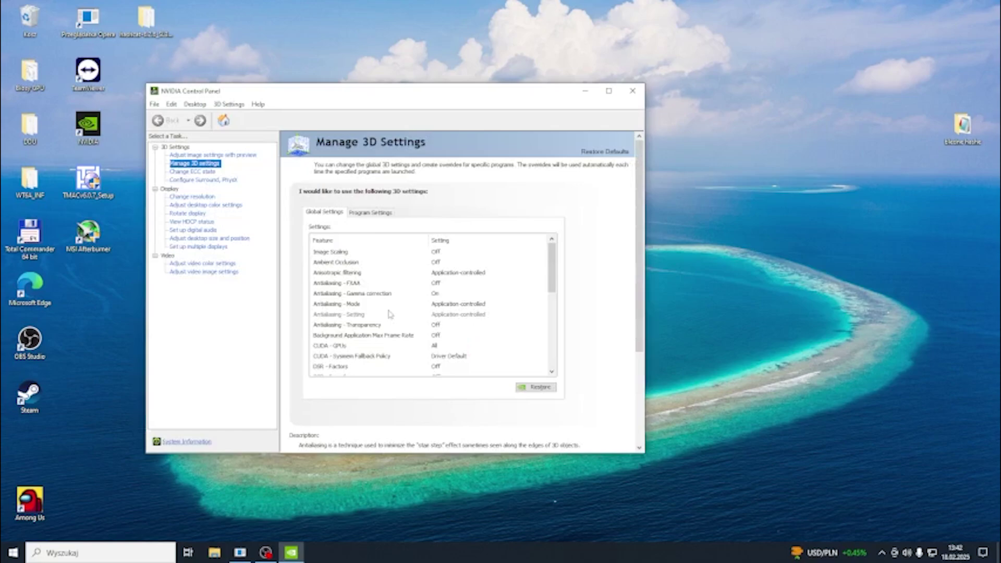
scroll(390, 315, down, 3)
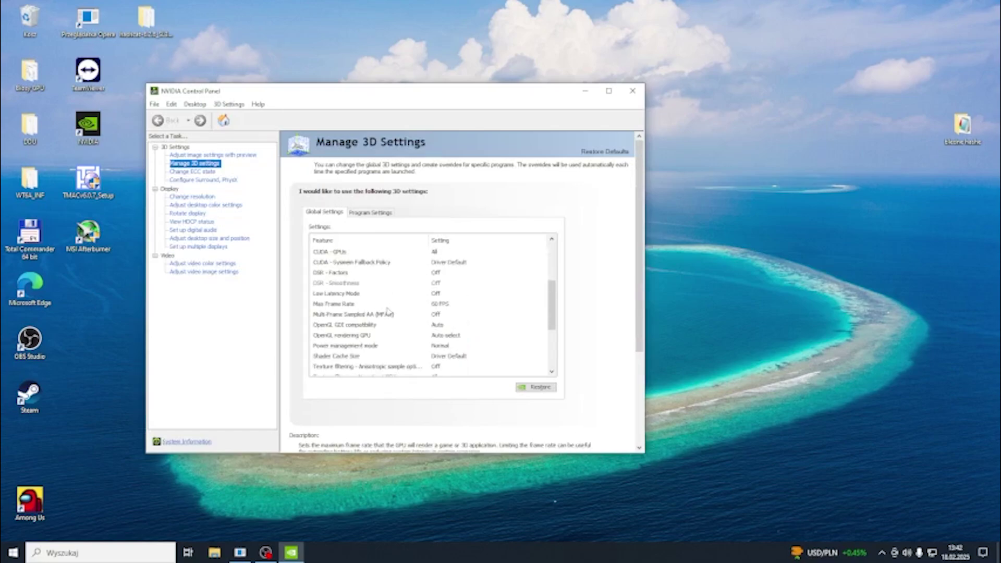
scroll(376, 355, down, 3)
scroll(376, 355, down, 2)
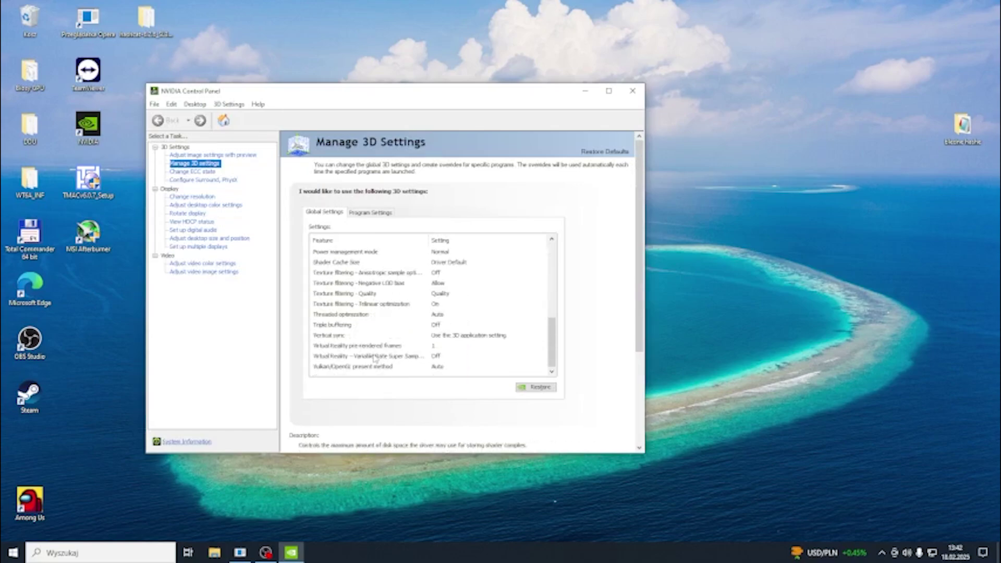
scroll(376, 357, up, 3)
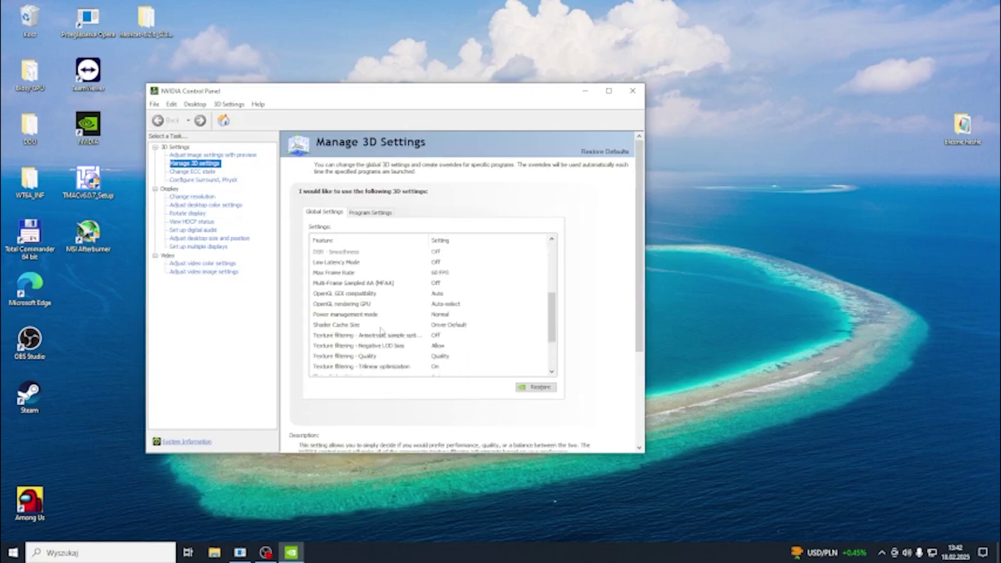
Step: Change the global Max Frame Rate from 60 FPS to Off and confirm
click(342, 274)
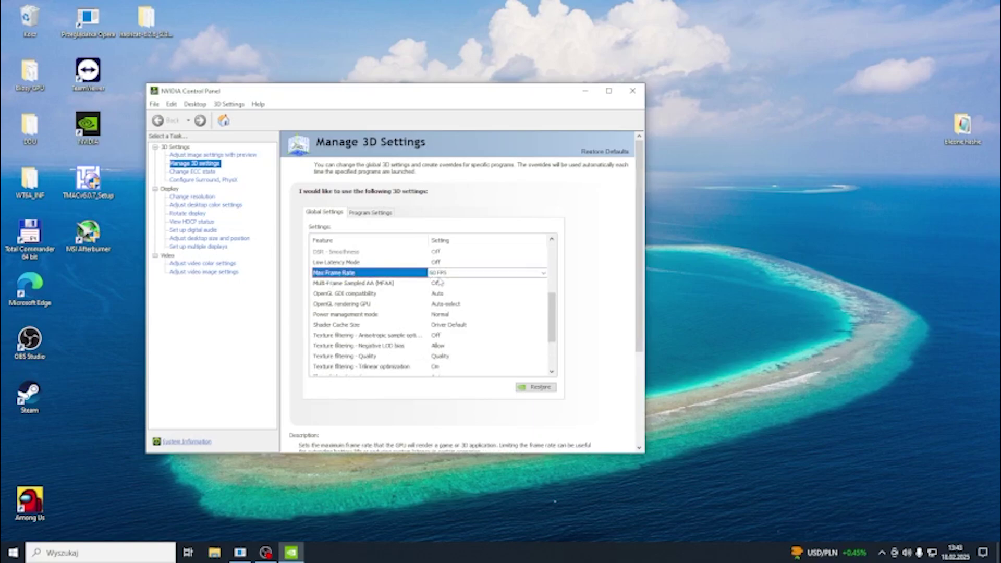
click(543, 274)
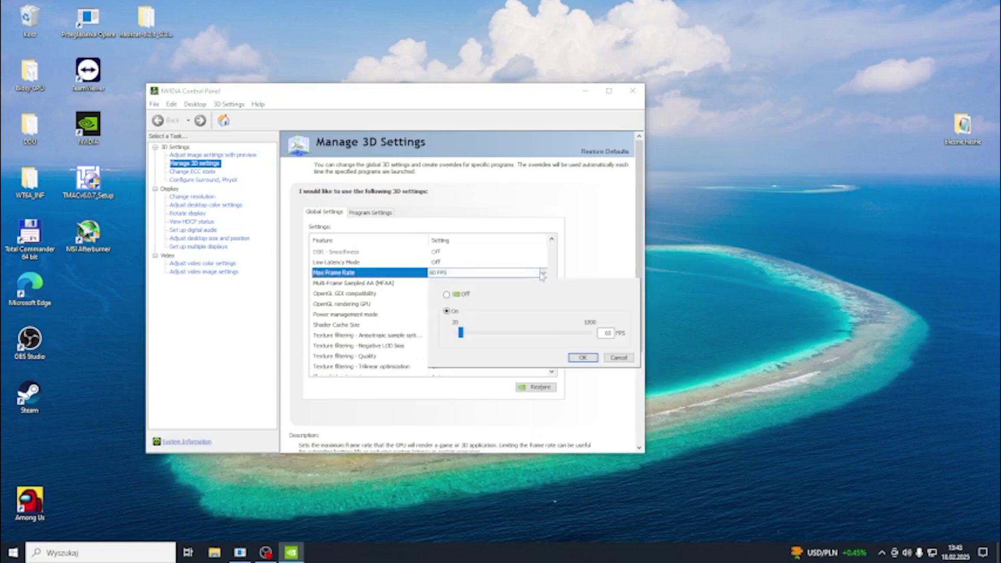
click(447, 295)
click(582, 358)
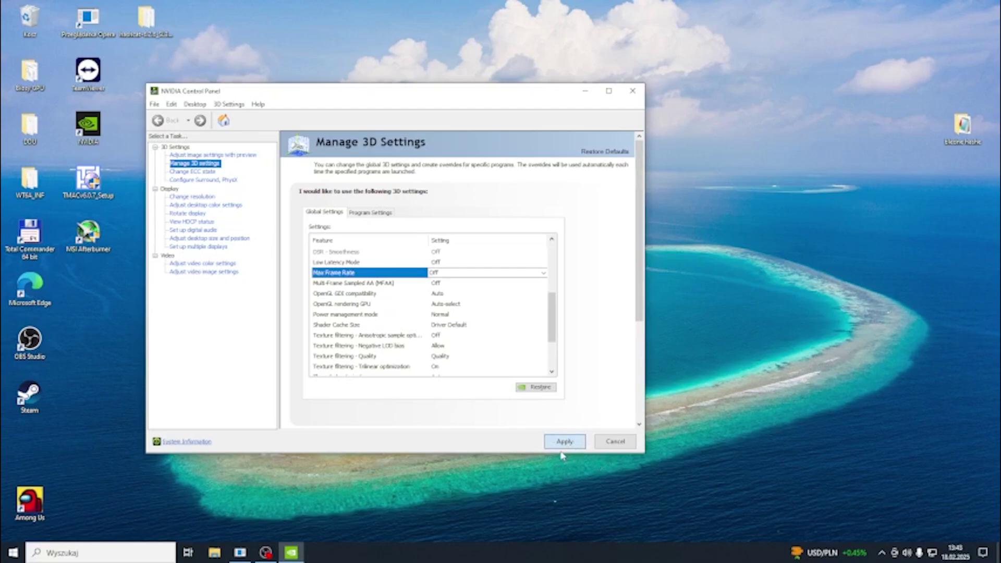
Step: Apply the 3D settings so Max Frame Rate Off is saved
click(563, 443)
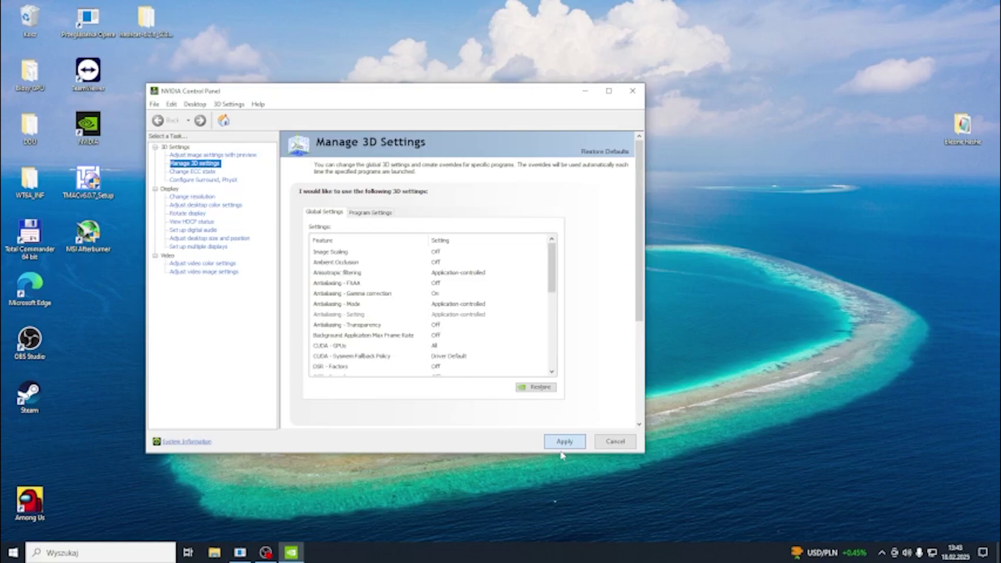